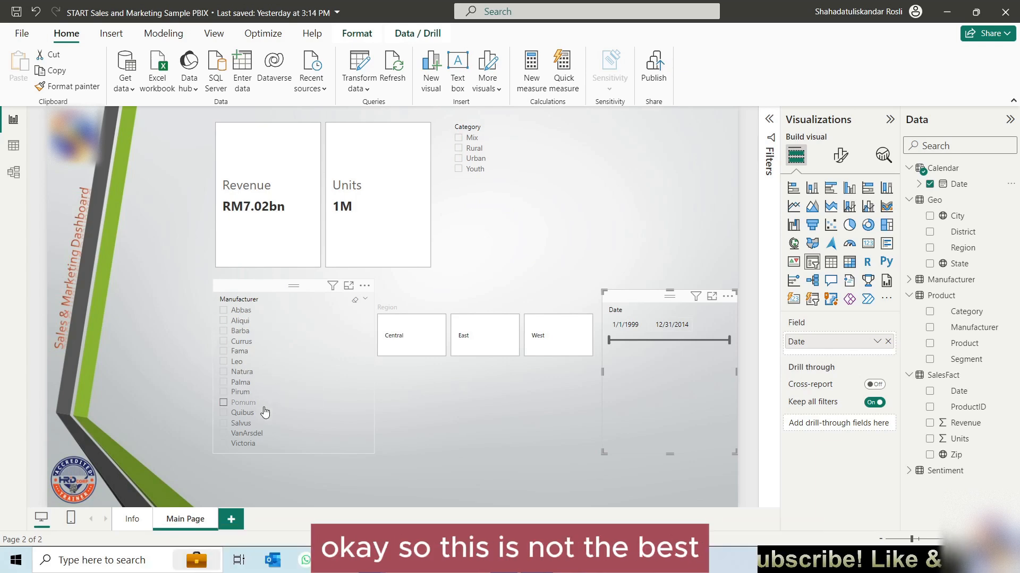
Step: Change the Manufacturer slicer's style to Dropdown and shorten its frame to fit the single-line selector
left_click(292, 292)
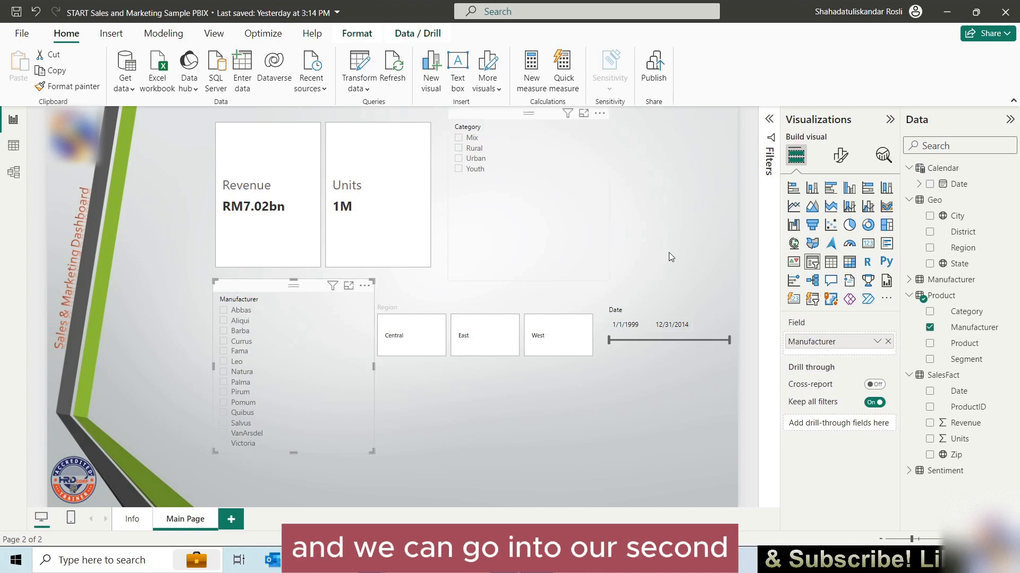
left_click(843, 158)
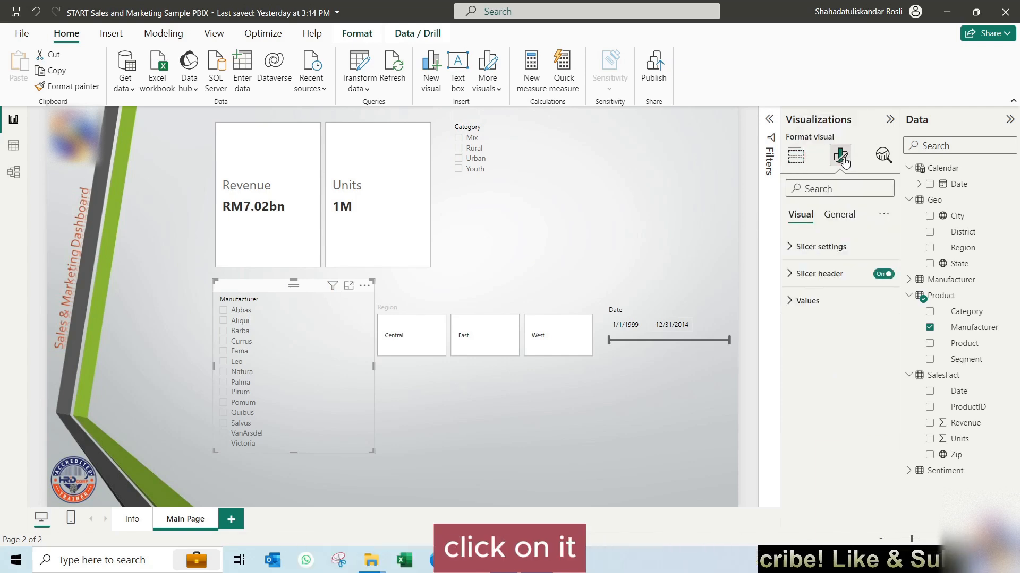
left_click(812, 249)
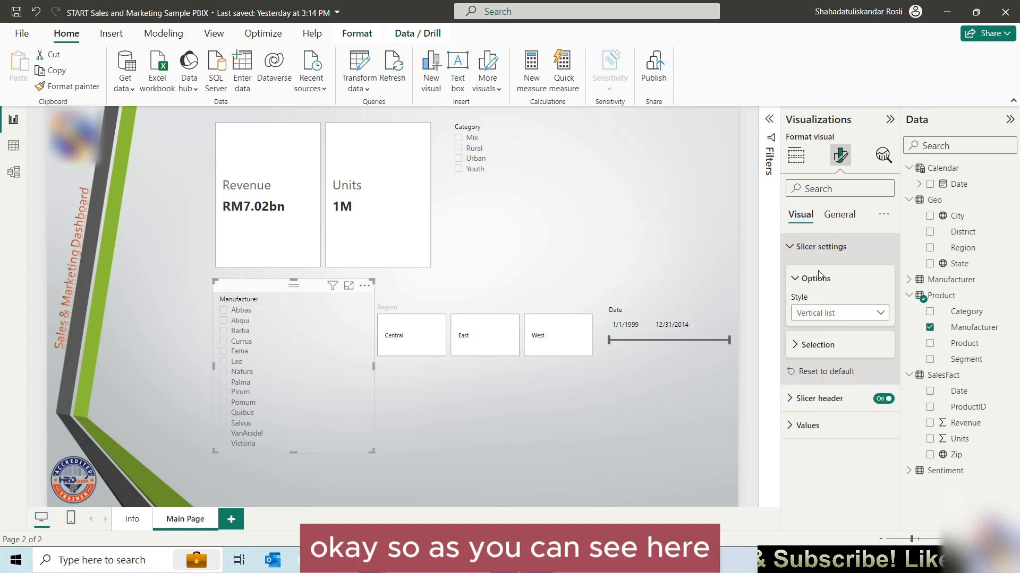
left_click(848, 314)
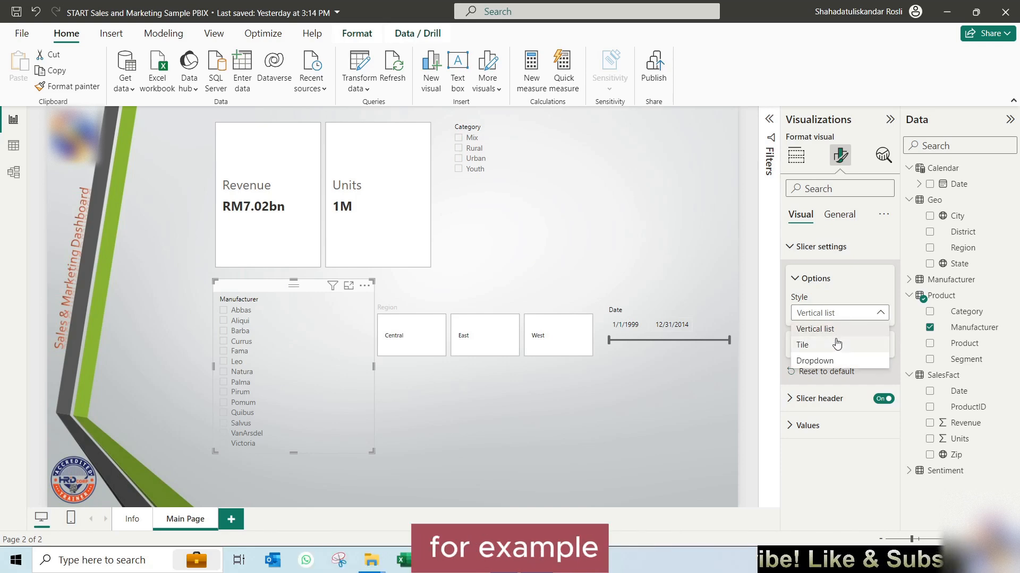
left_click(814, 361)
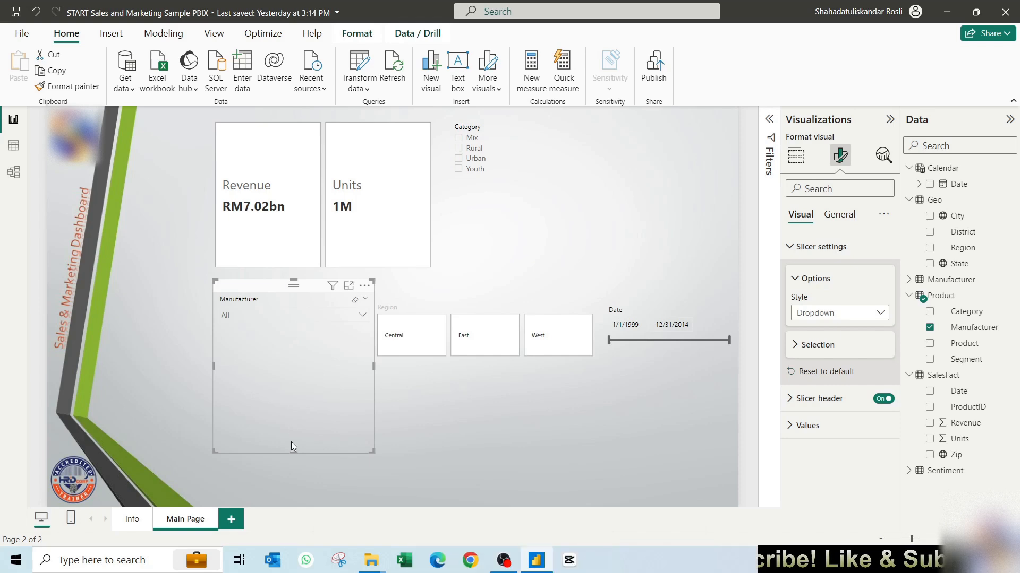
left_click_drag(296, 422, 295, 329)
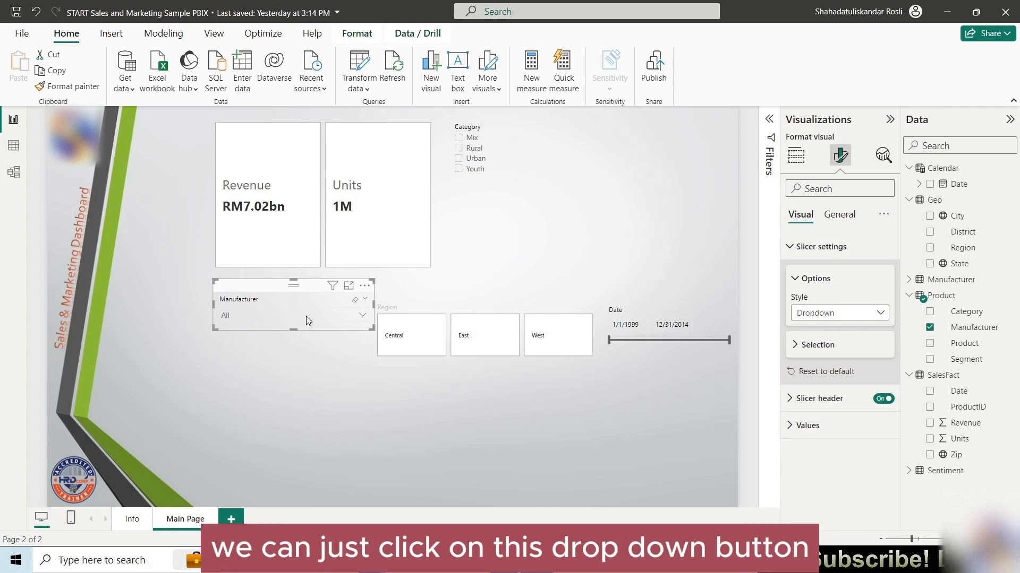
Step: Expand the Manufacturer slicer's dropdown, look through its manufacturer list, and collapse it without choosing anything
left_click(346, 320)
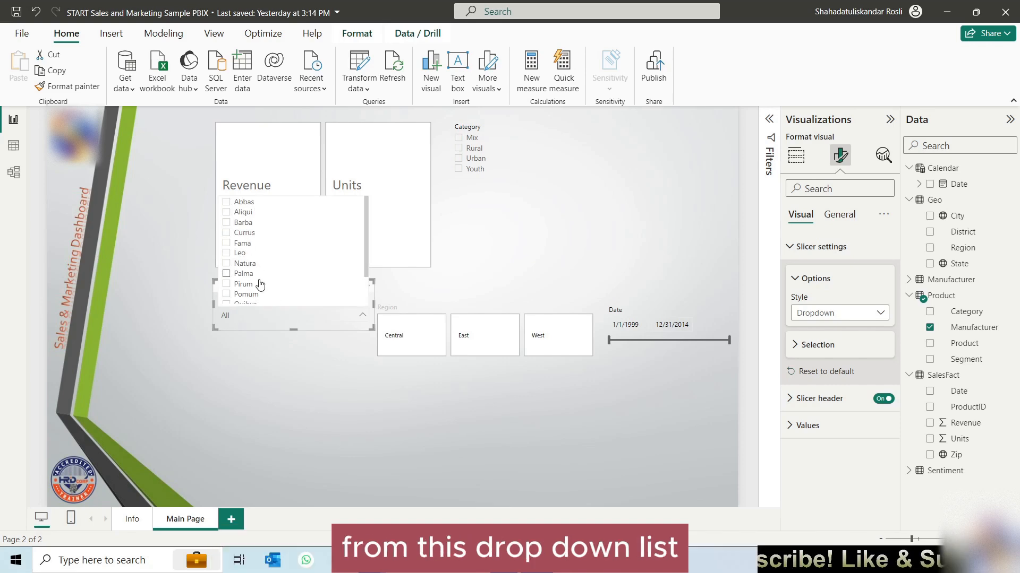
scroll(259, 287, "down", 2)
scroll(260, 289, "up", 2)
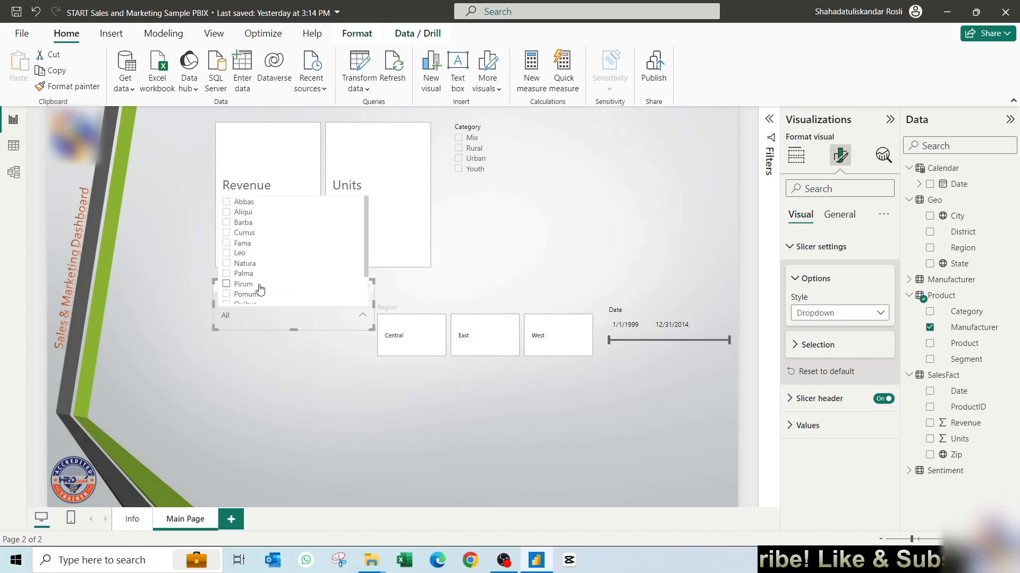
left_click(269, 327)
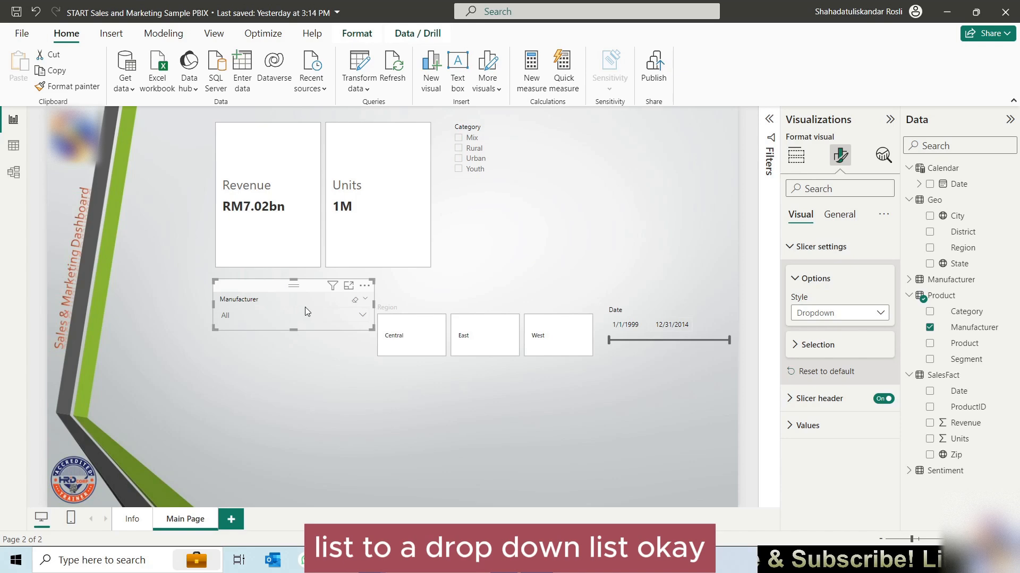
Step: Set the shape of the Region slicer's cards to Rounded Rectangle
left_click(446, 301)
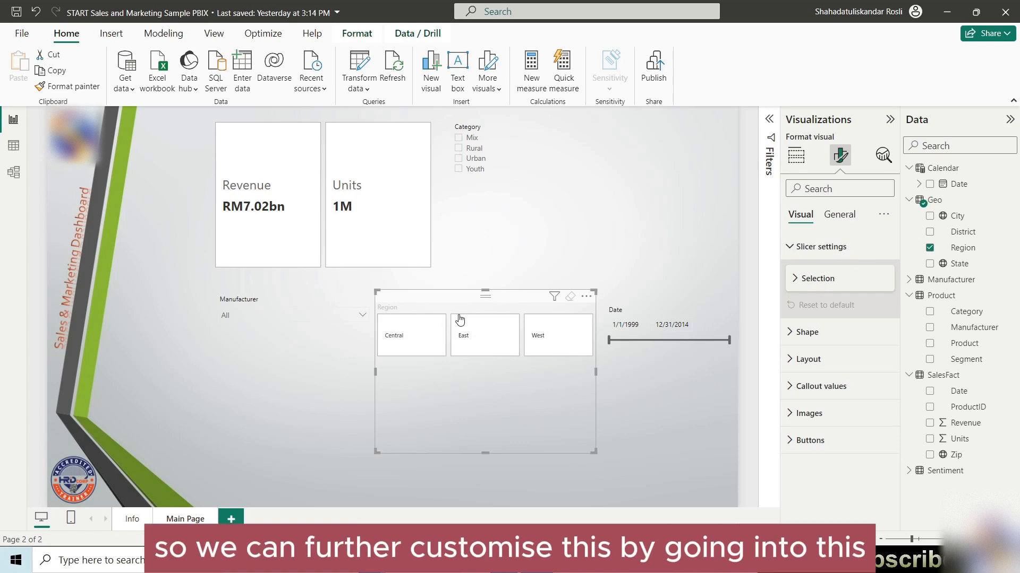
left_click(800, 276)
left_click(802, 277)
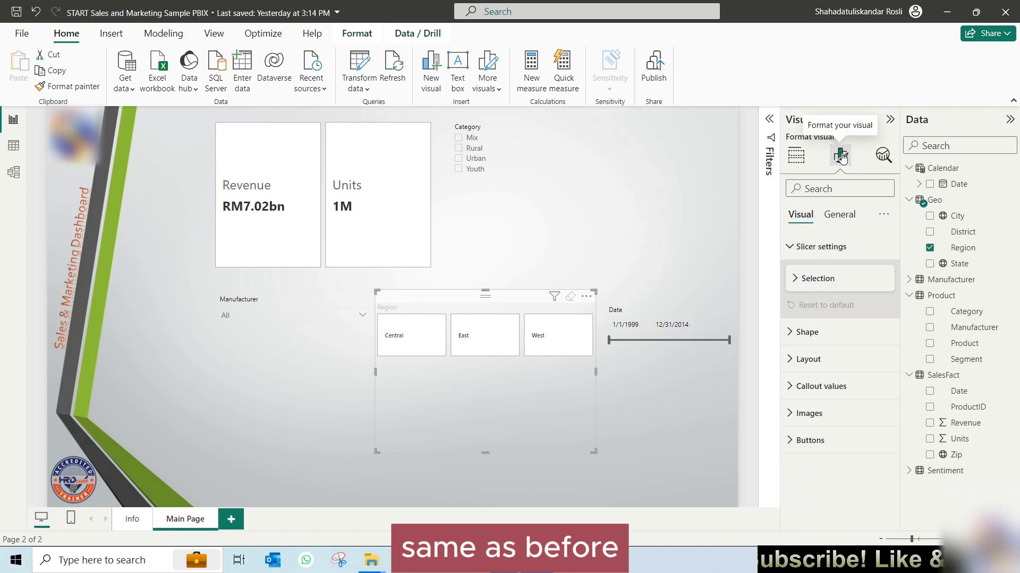
left_click(791, 247)
left_click(798, 275)
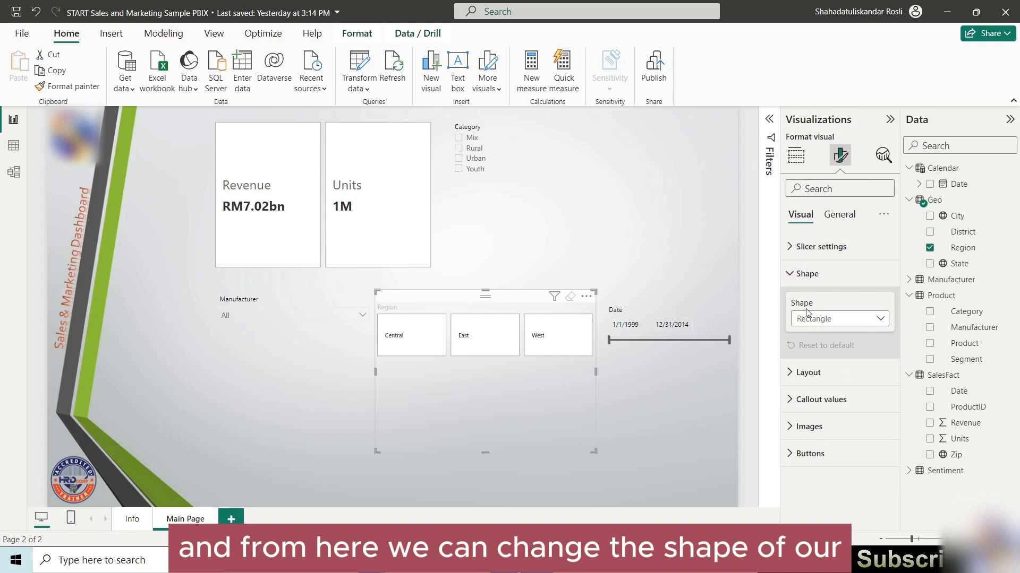
left_click(863, 323)
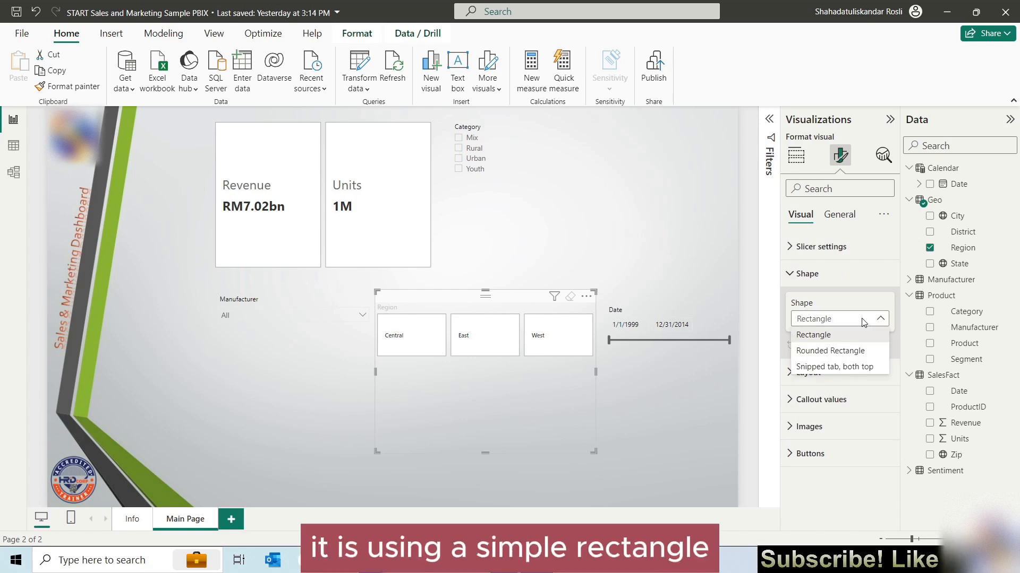
left_click(830, 351)
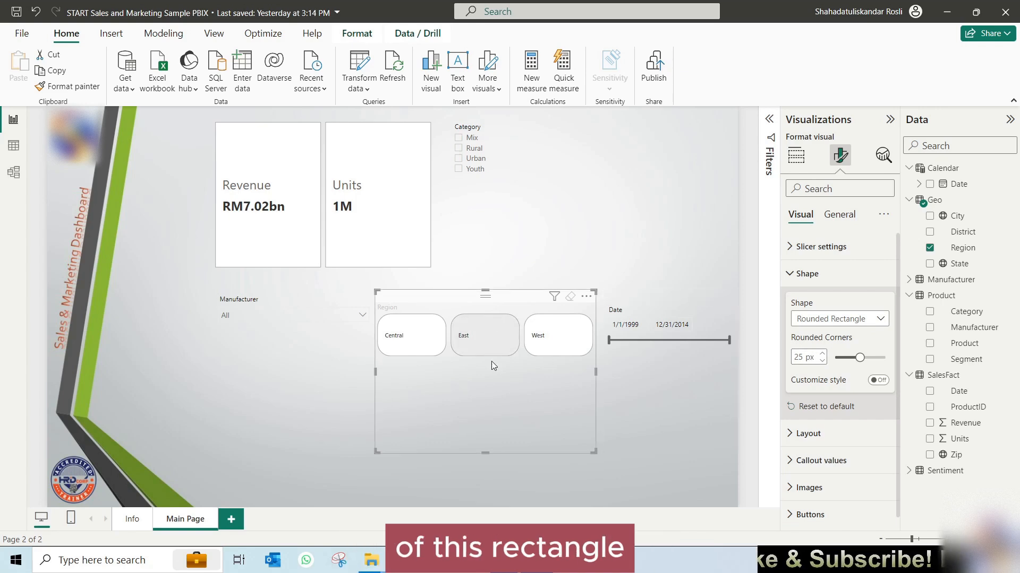
Step: Adjust the rounded corners of the Region slicer's cards, trying up to 50 px and settling on 35 px
double_click(805, 357)
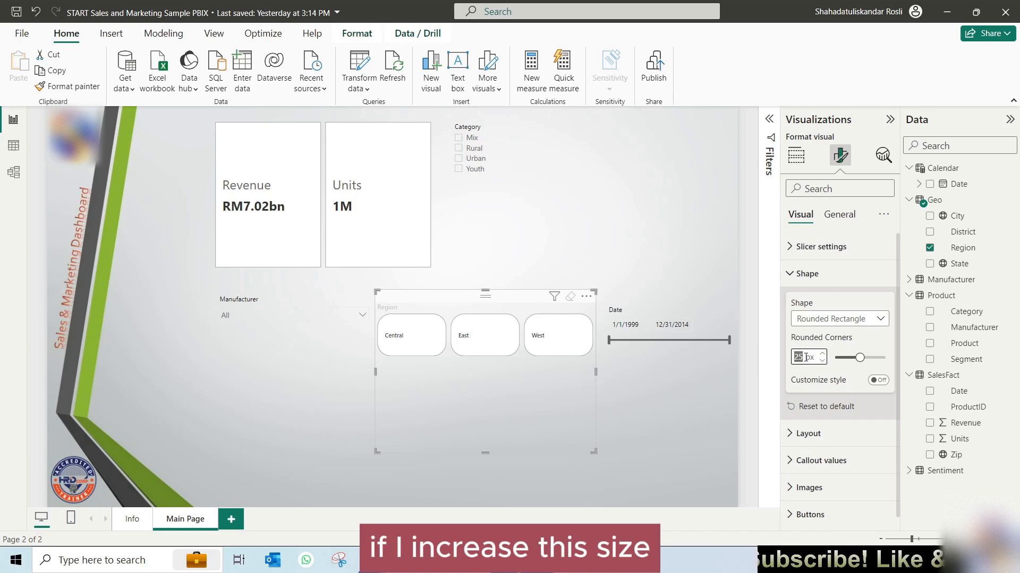
key("Up")
key("Up")
key("Up")
key("Up")
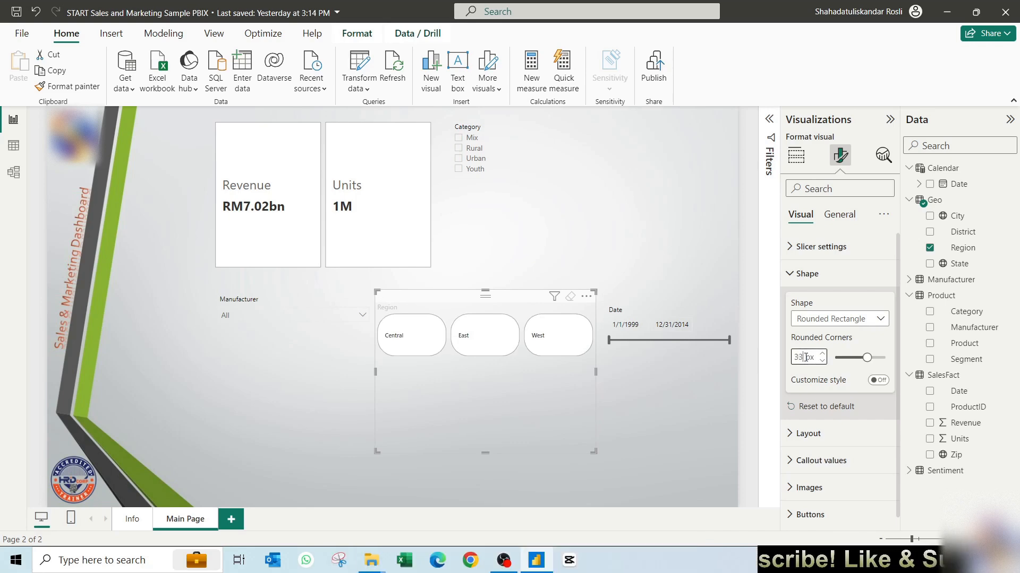
key("Up")
key("Up")
key("Up")
key("Up")
key("Up")
key("Up")
key("Up")
key("Up")
key("Up")
key("Up")
key("Up")
key("Up")
key("Up")
key("Up")
key("Up")
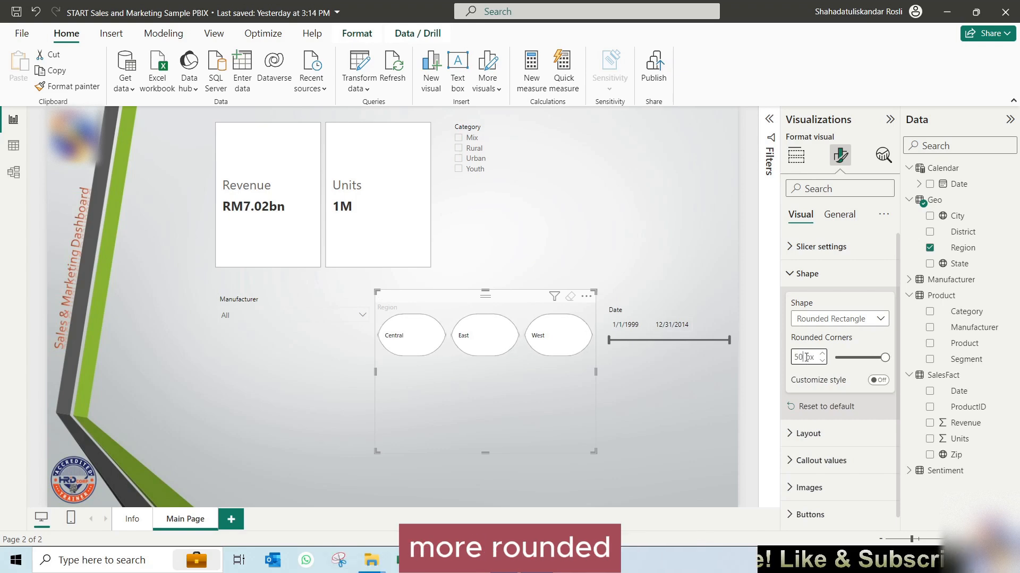
key("Down")
key("Down")
key("Down")
key("Down")
key("Down")
key("Down")
key("Down")
key("Down")
key("Down")
key("Down")
key("Down")
key("Down")
key("Down")
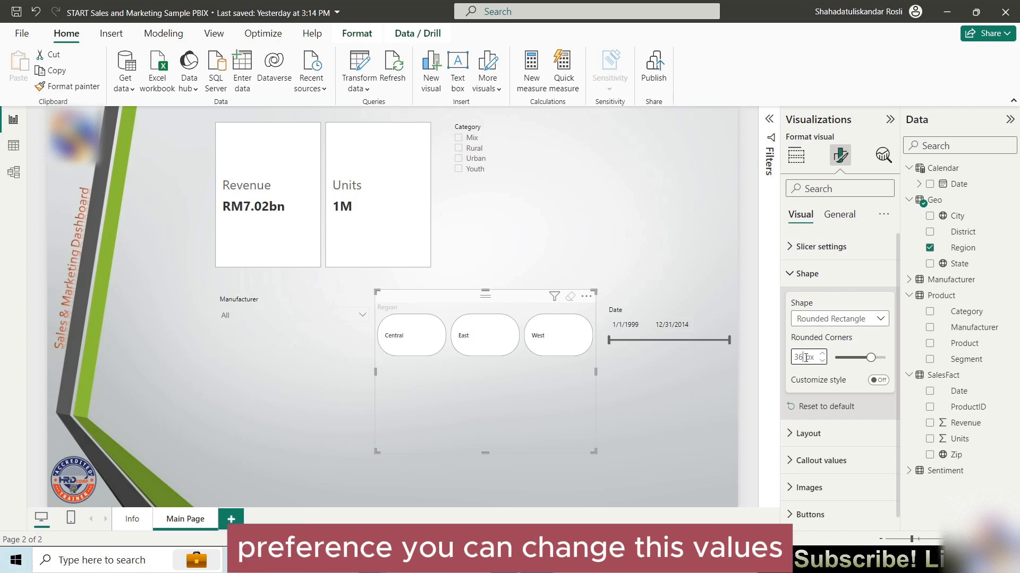
key("Down")
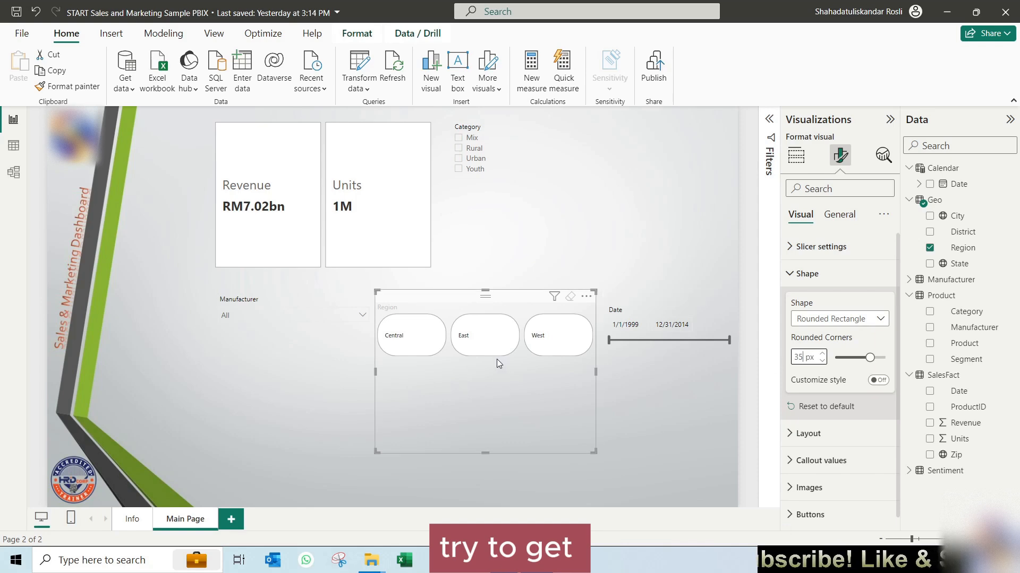
Step: Try the "Snipped tab, both top" shape on the Region slicer's cards and return them to Rounded Rectangle
left_click(860, 322)
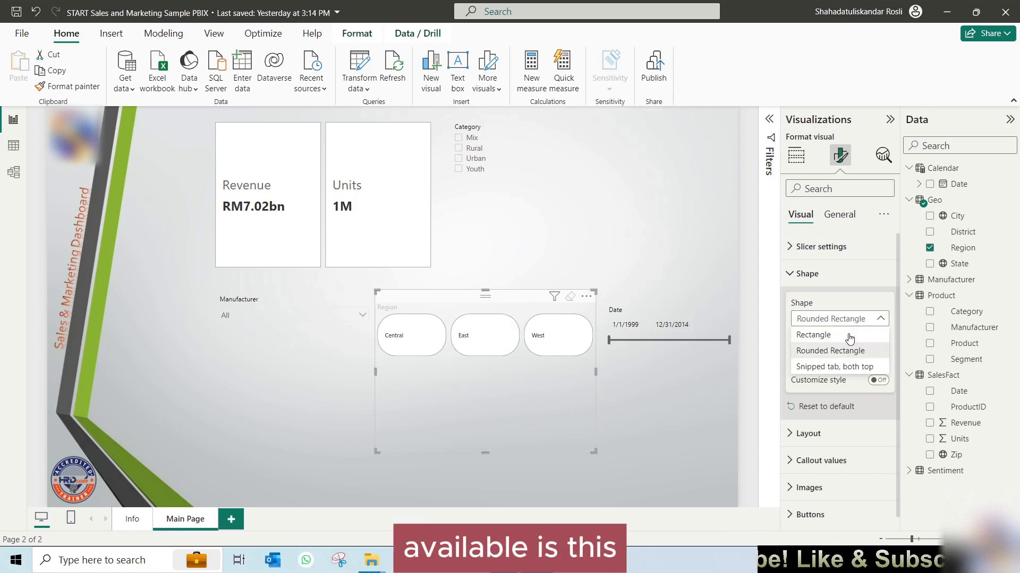
left_click(854, 369)
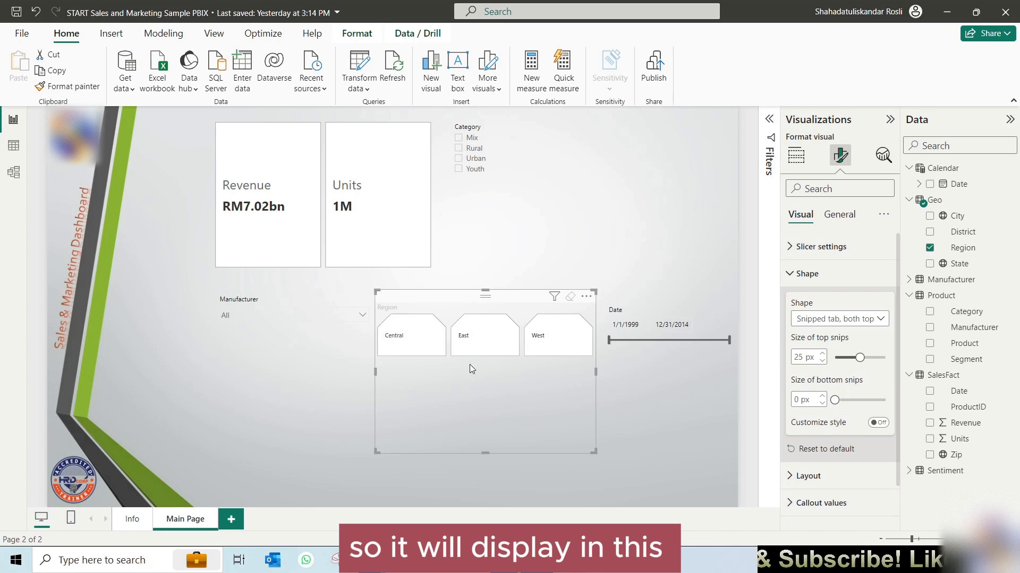
left_click(871, 320)
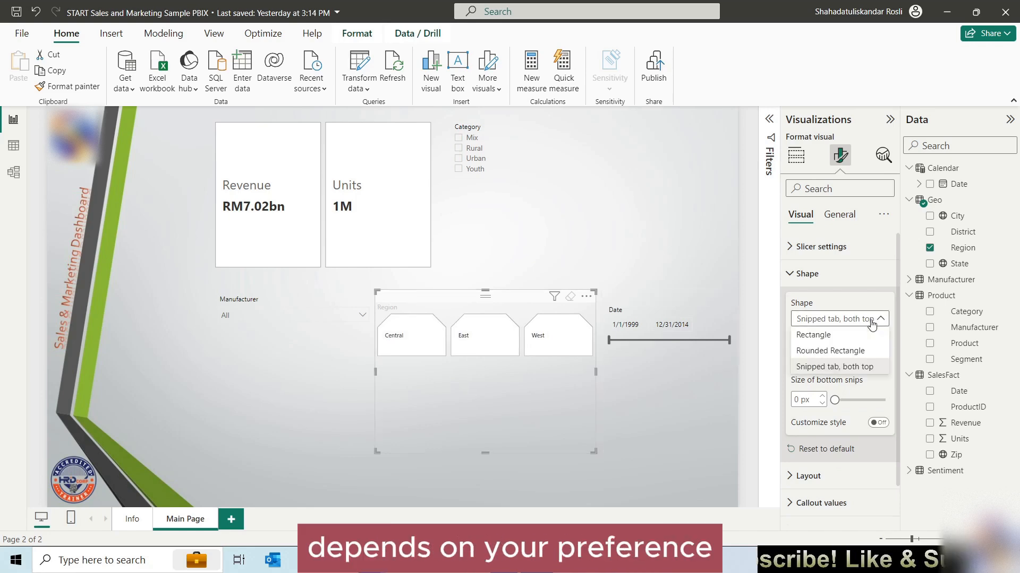
left_click(840, 348)
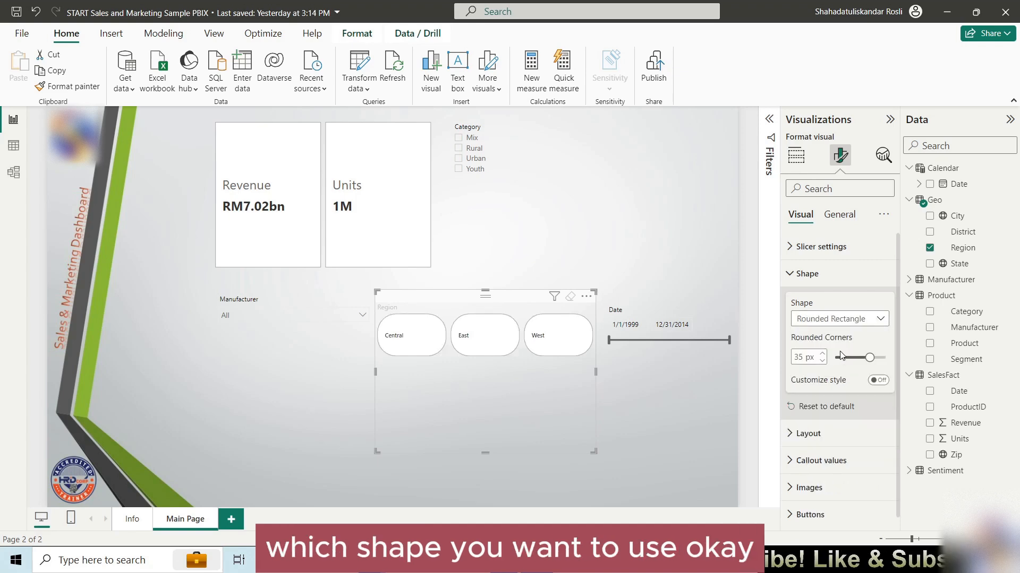
Step: Set the Region slicer's layout to 1 row and reduce the slicer's height
left_click(825, 278)
left_click(805, 303)
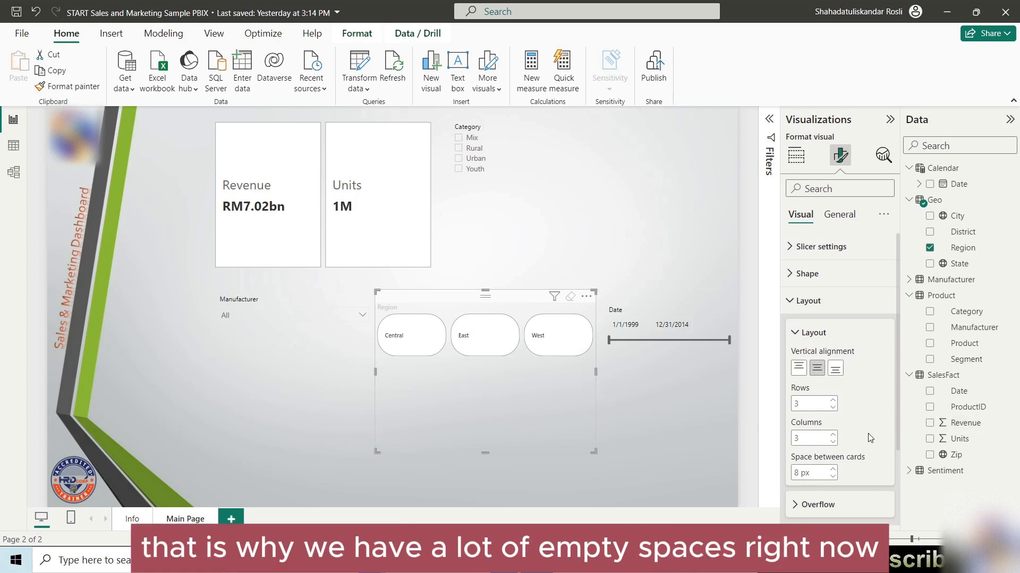
left_click(833, 408)
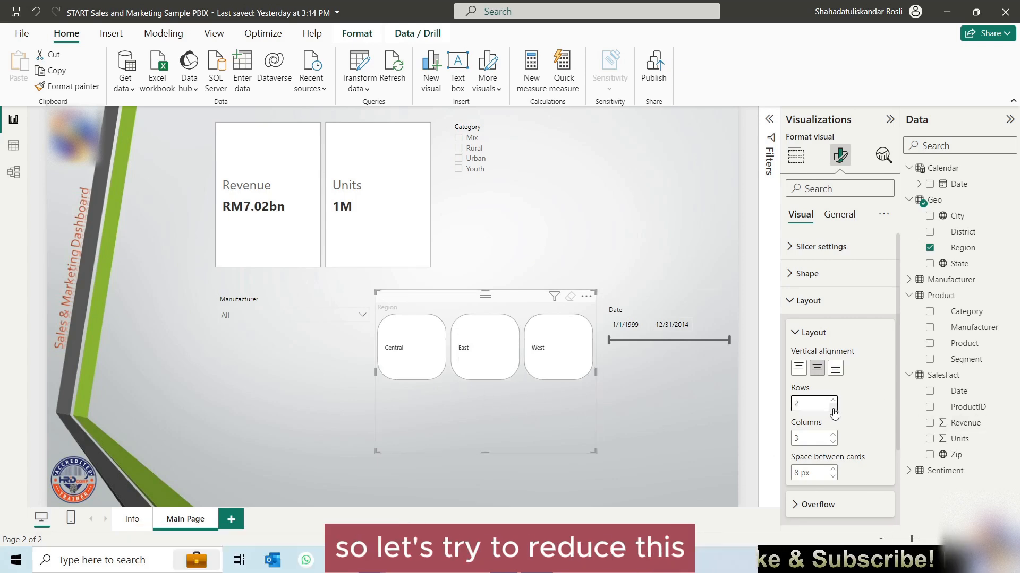
left_click(833, 407)
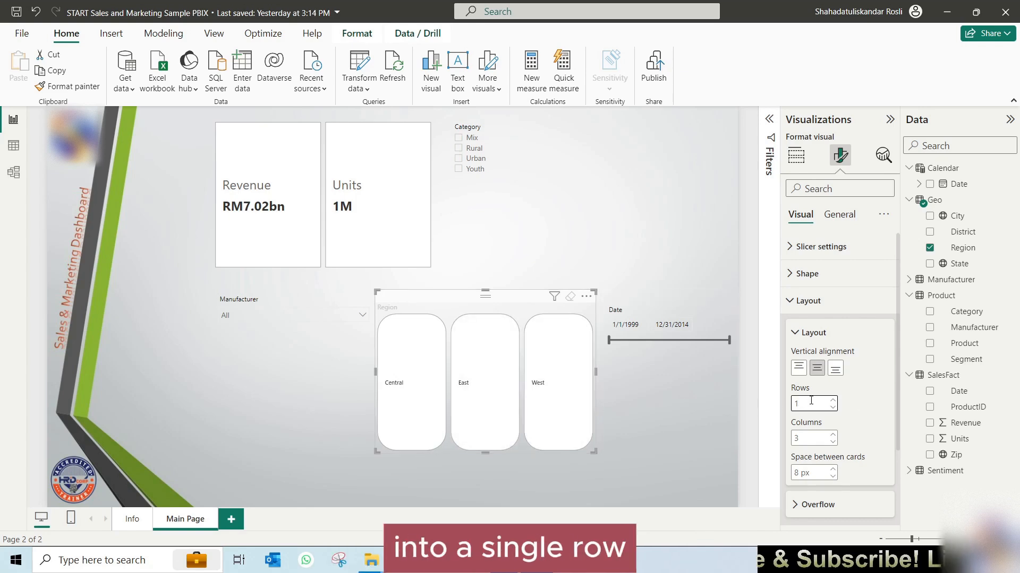
left_click_drag(489, 437, 492, 360)
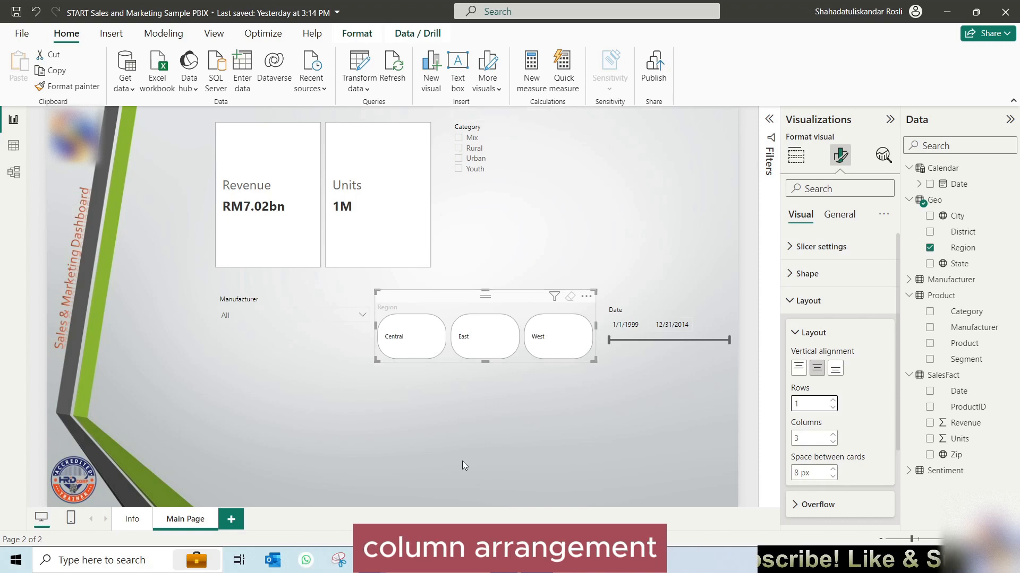
Step: Arrange the Region slicer's cards in 3 rows and 1 column, and make the slicer taller and narrower
double_click(806, 405)
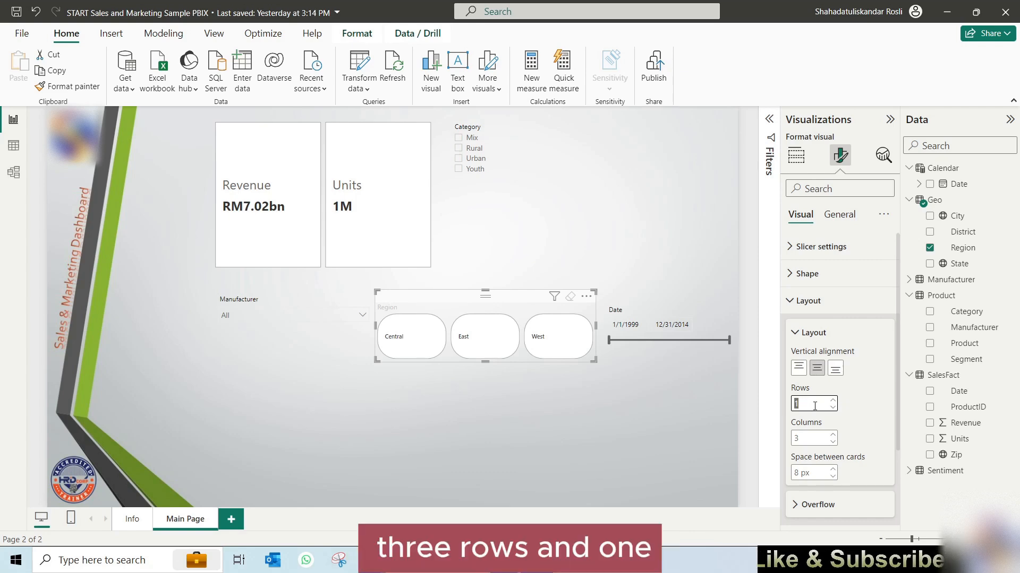
type("3")
double_click(802, 438)
type("1")
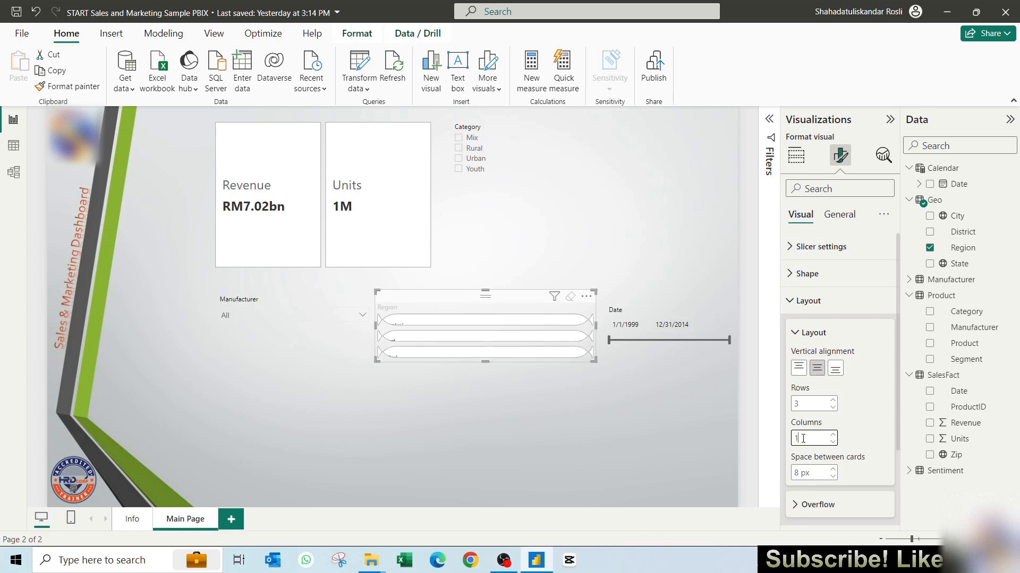
left_click_drag(485, 384, 493, 444)
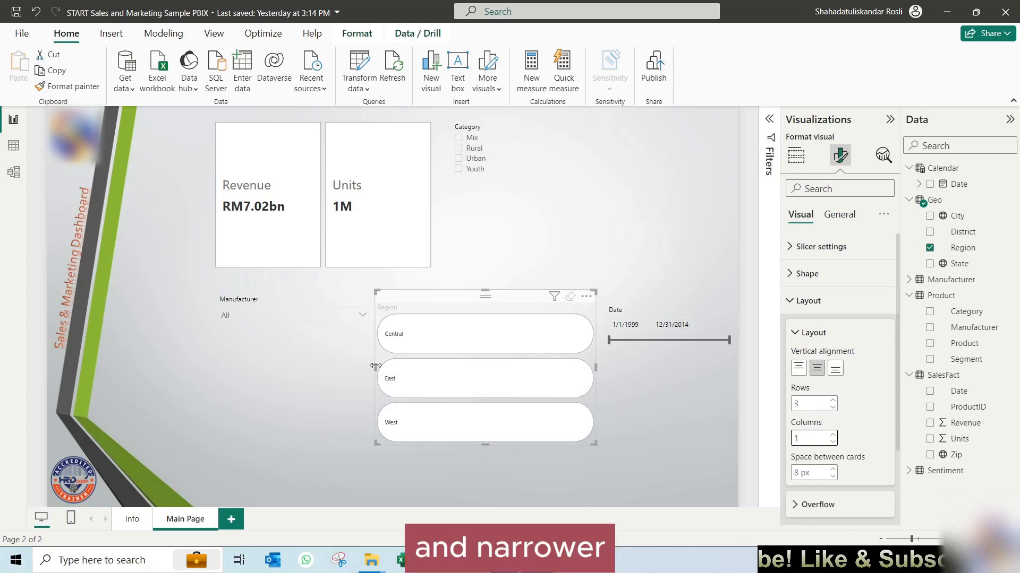
left_click_drag(382, 368, 527, 368)
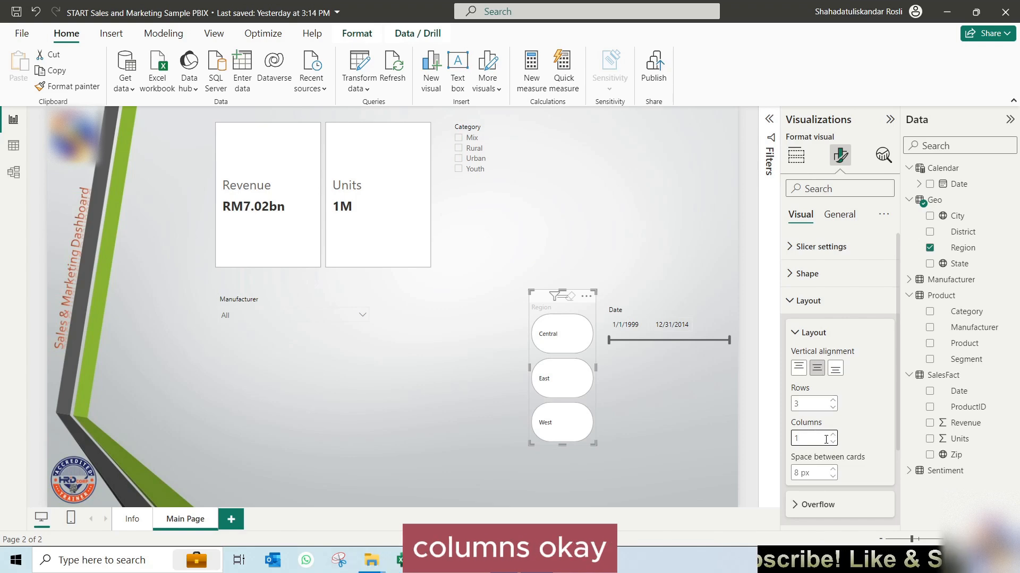
left_click(807, 301)
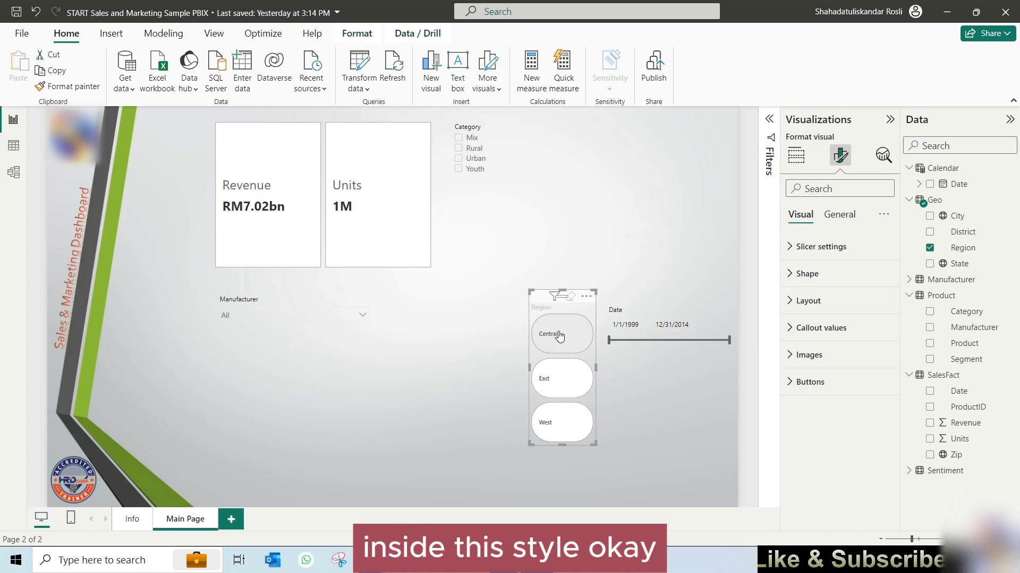
Step: Center the callout values horizontally on the Region slicer's cards
left_click(802, 334)
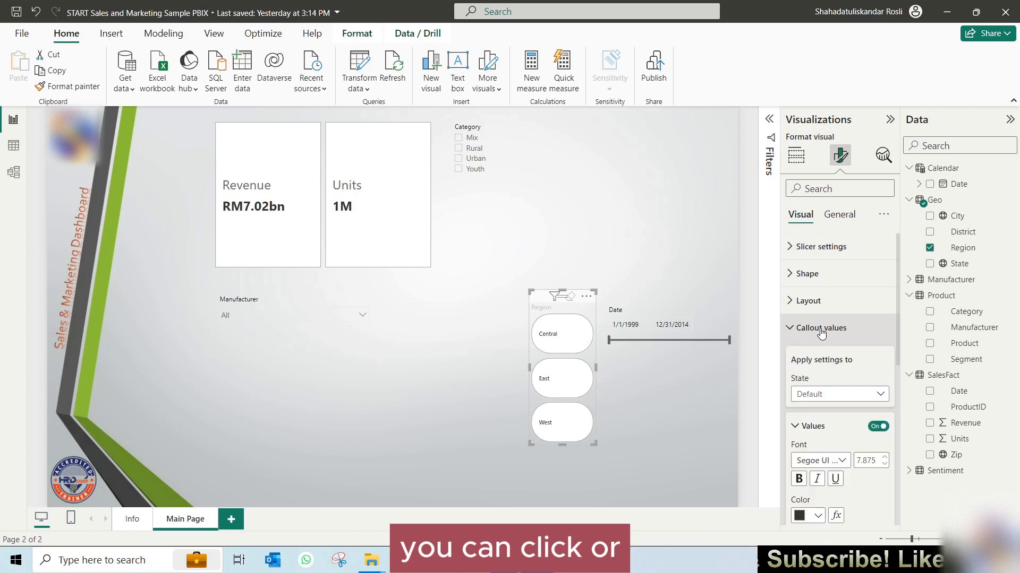
scroll(838, 335, "down", 3)
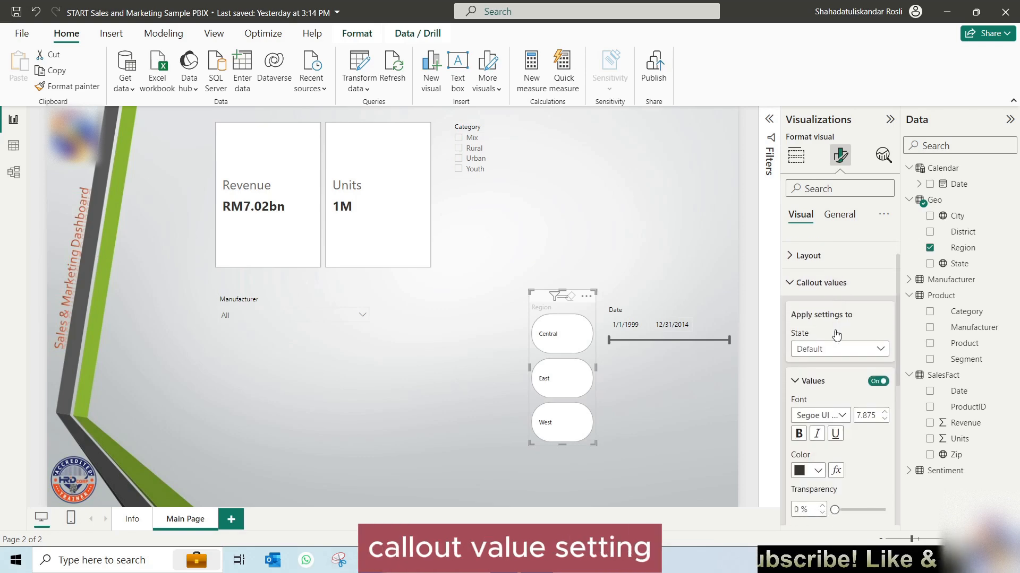
scroll(855, 456, "down", 1)
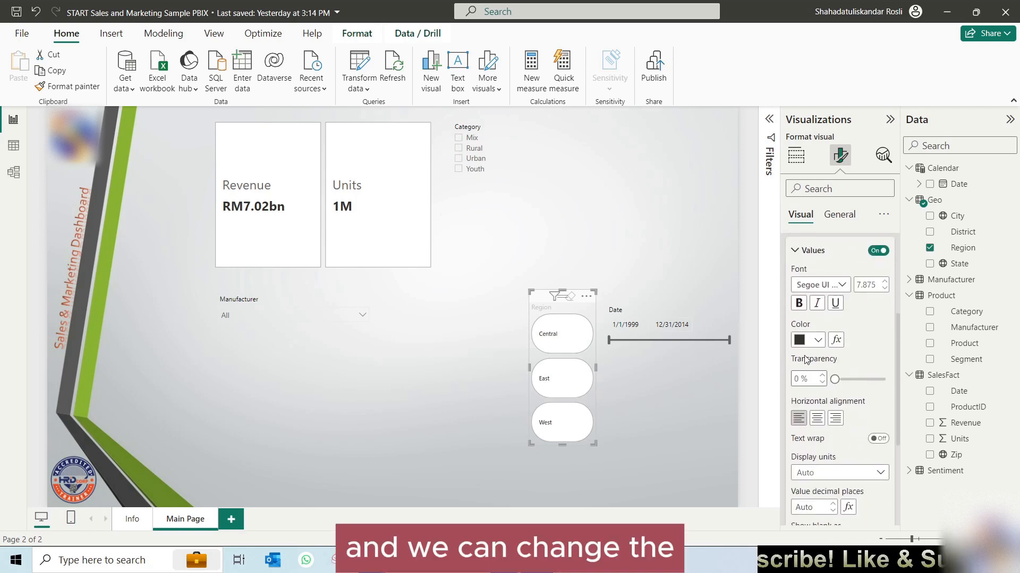
left_click(818, 420)
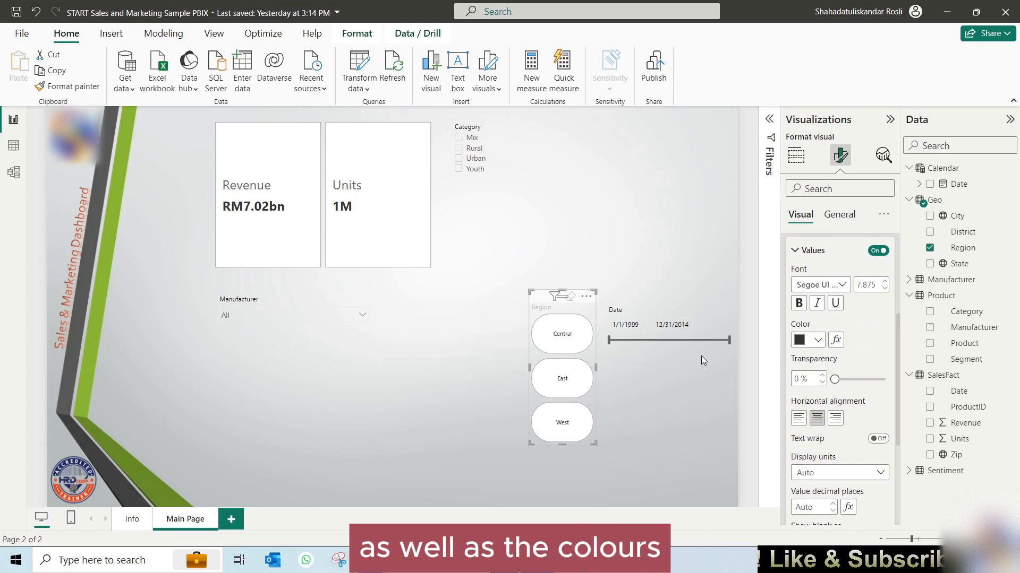
scroll(802, 275, "up", 3)
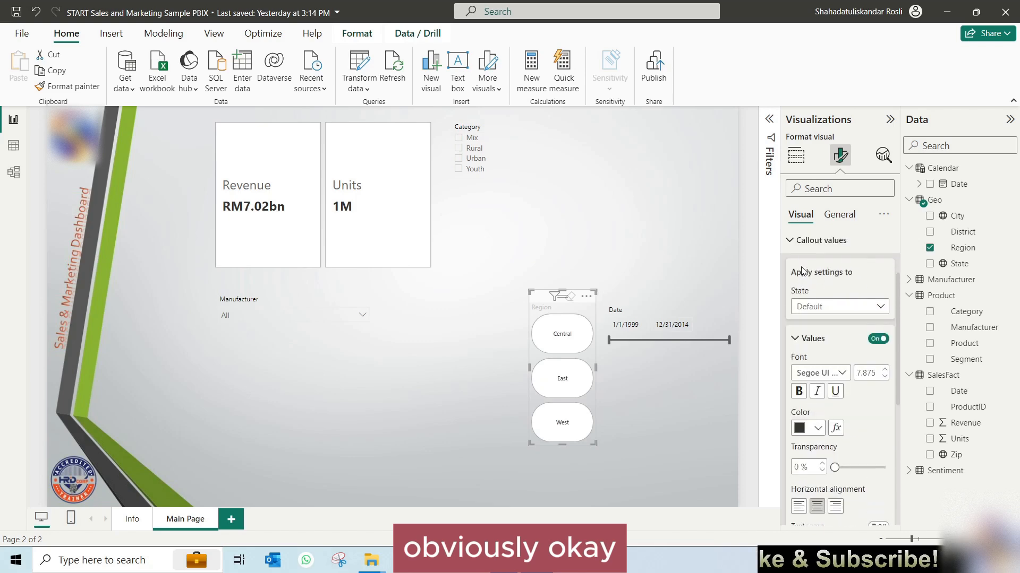
left_click(820, 240)
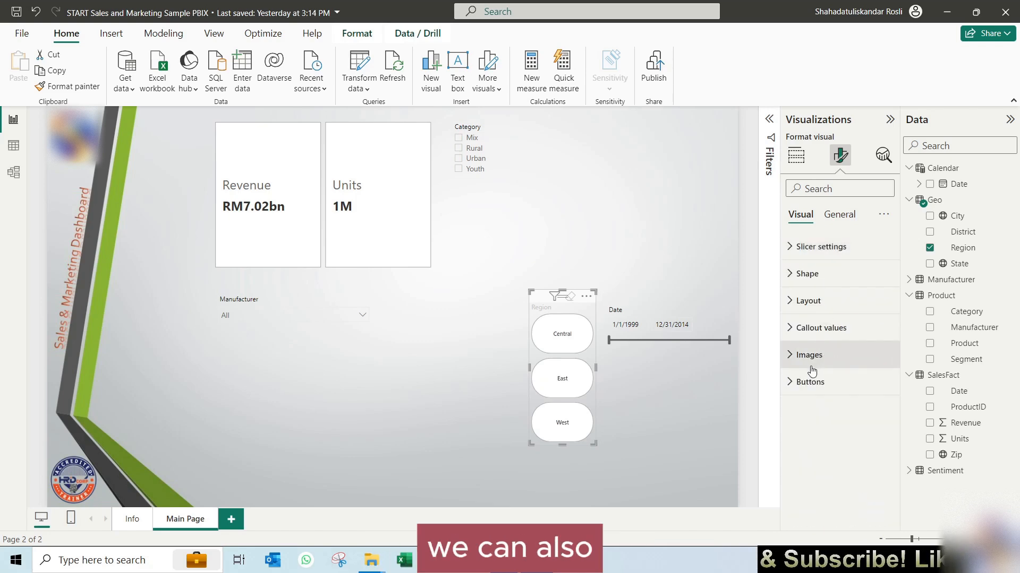
Step: Set the fill color of the Region slicer's buttons to teal for the Hover state
left_click(803, 382)
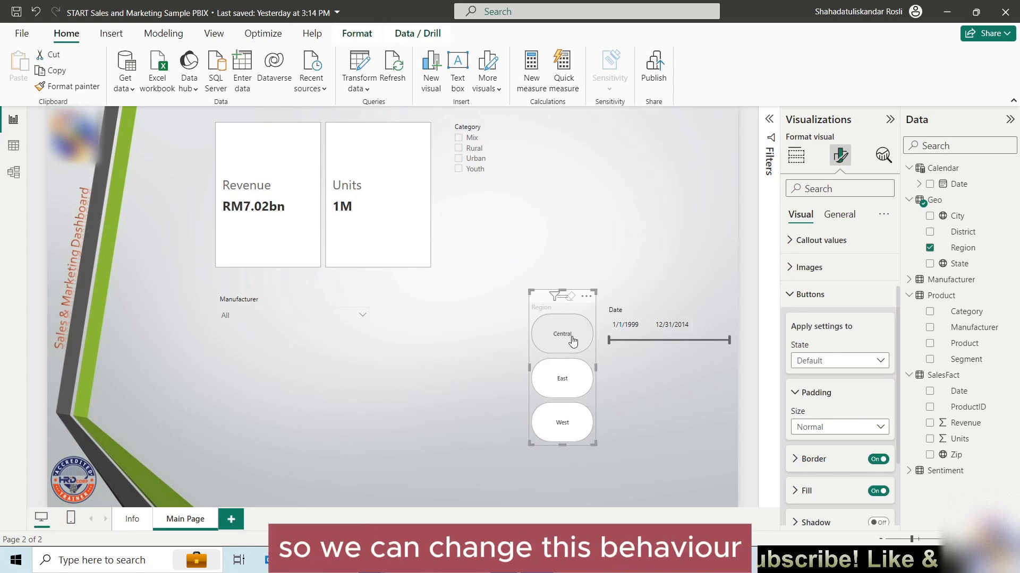
left_click(836, 365)
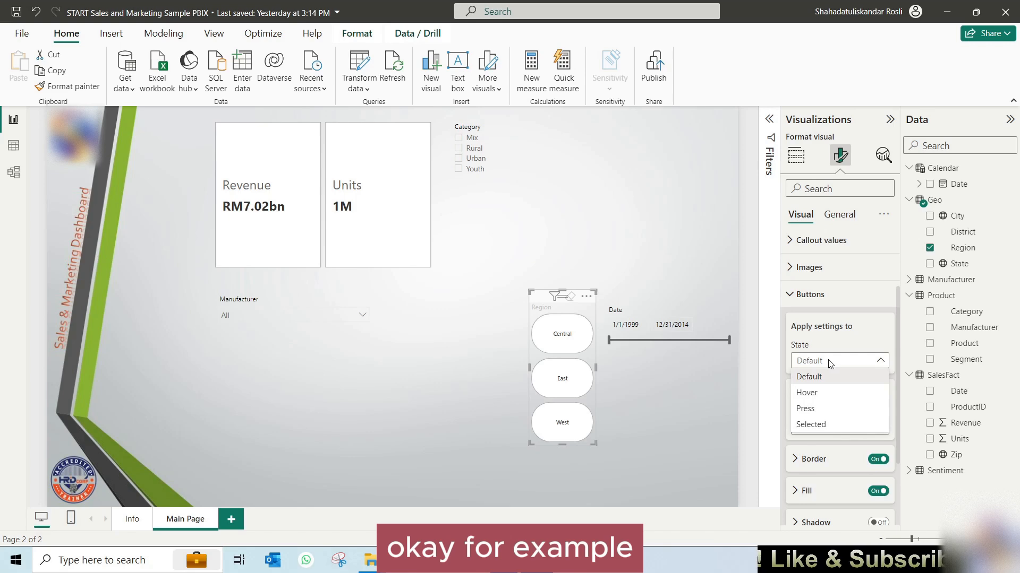
left_click(821, 397)
scroll(826, 398, "down", 3)
left_click(826, 400)
scroll(828, 398, "down", 3)
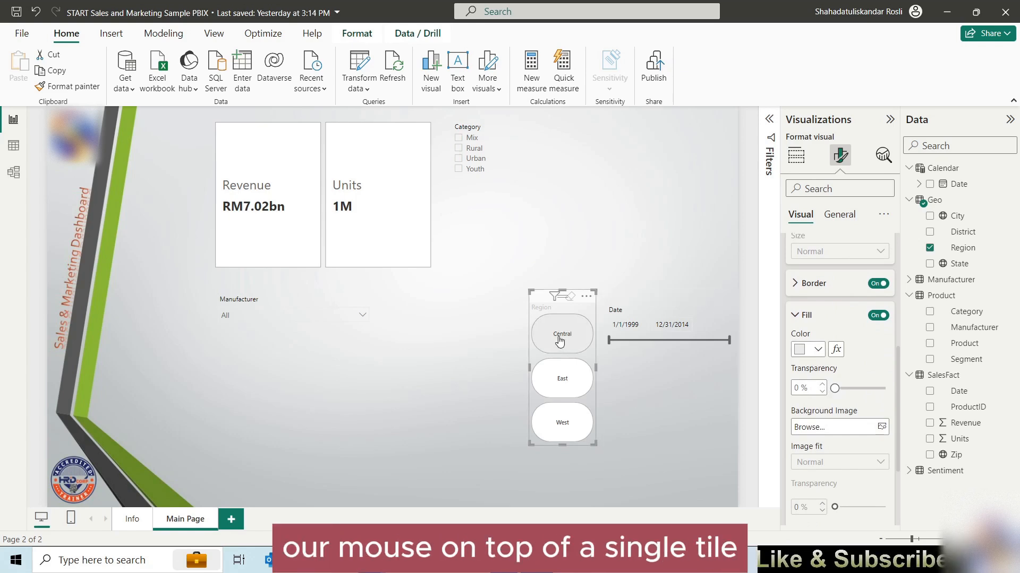
left_click(817, 349)
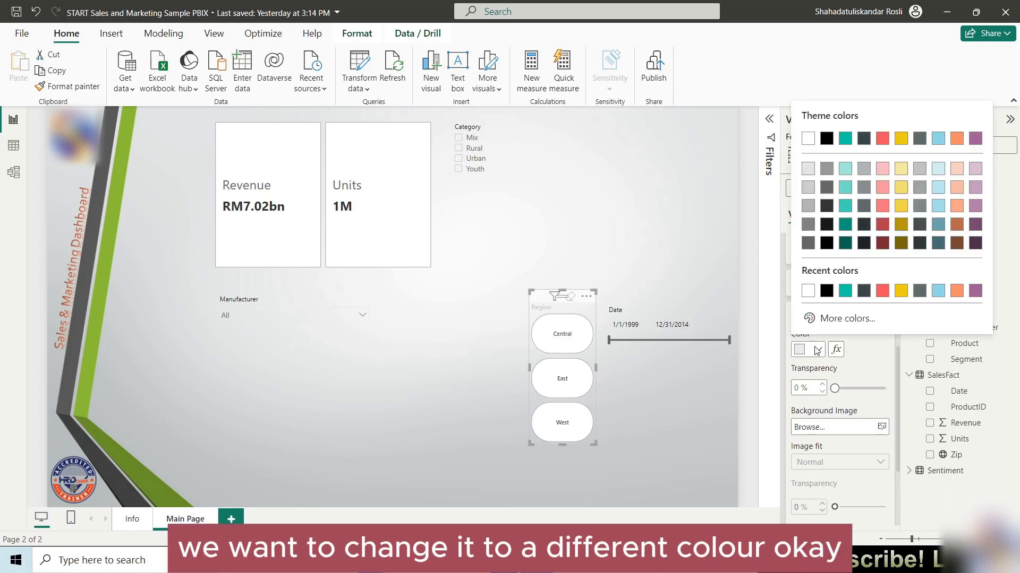
left_click(845, 291)
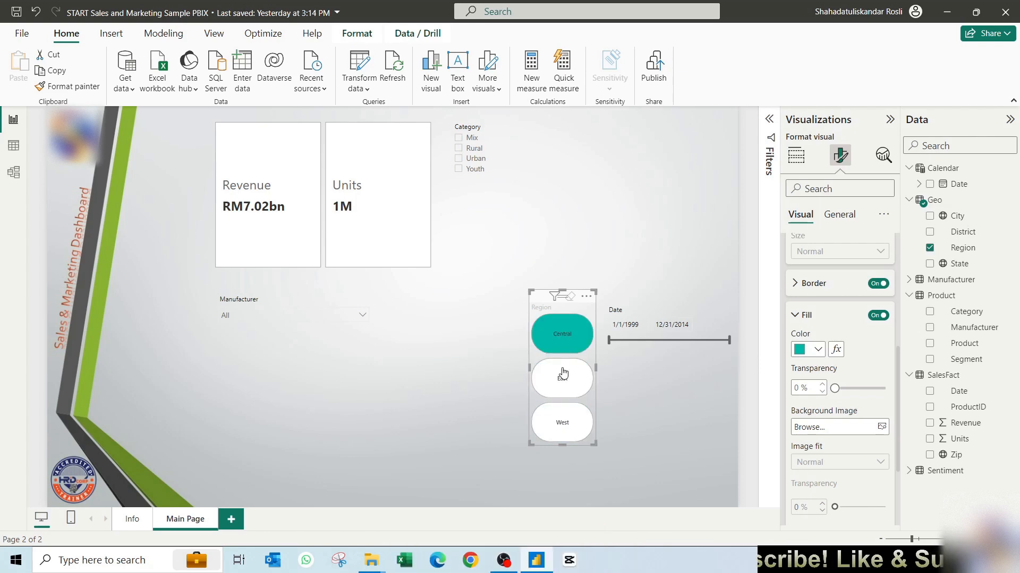
scroll(826, 338, "up", 3)
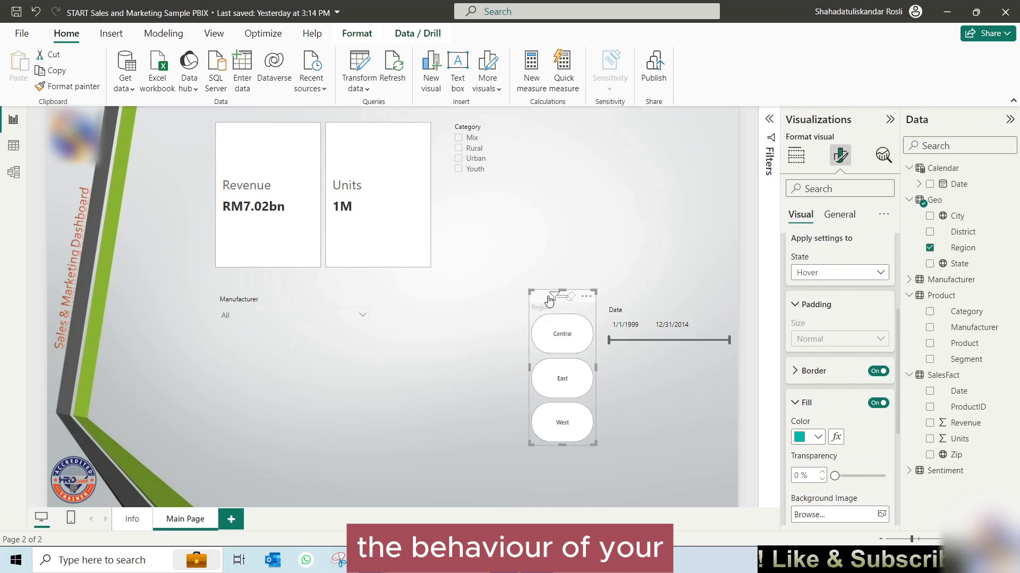
Step: Move the Region slicer straight across the page so it sits next to the Manufacturer slicer
left_click_drag(540, 299, 438, 299)
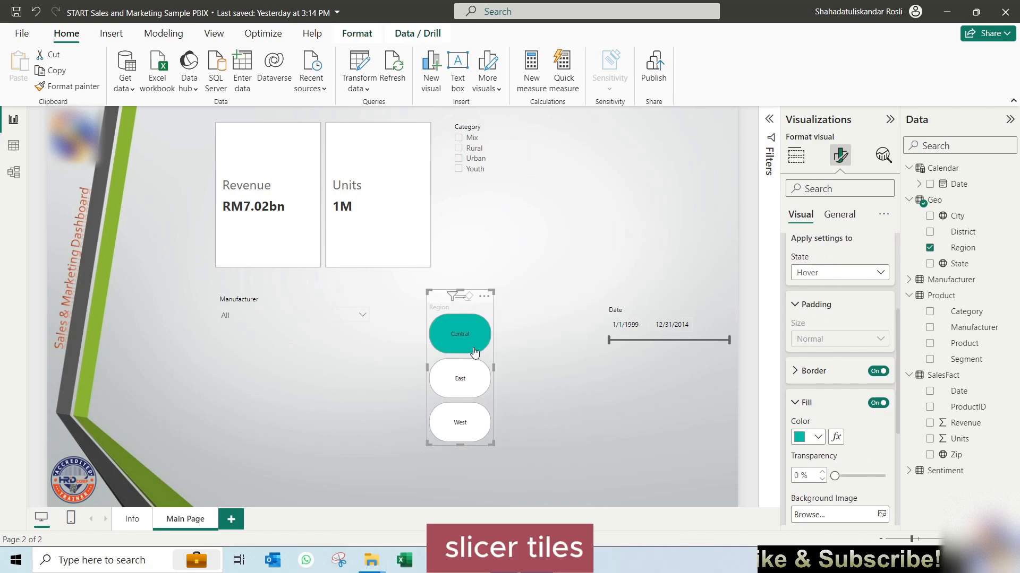
left_click(527, 348)
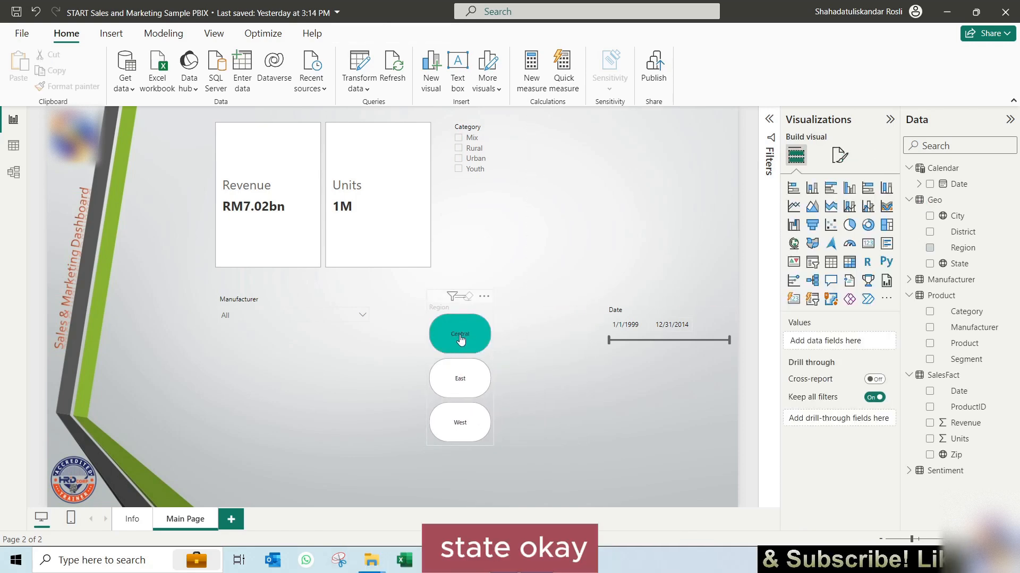
left_click(441, 303)
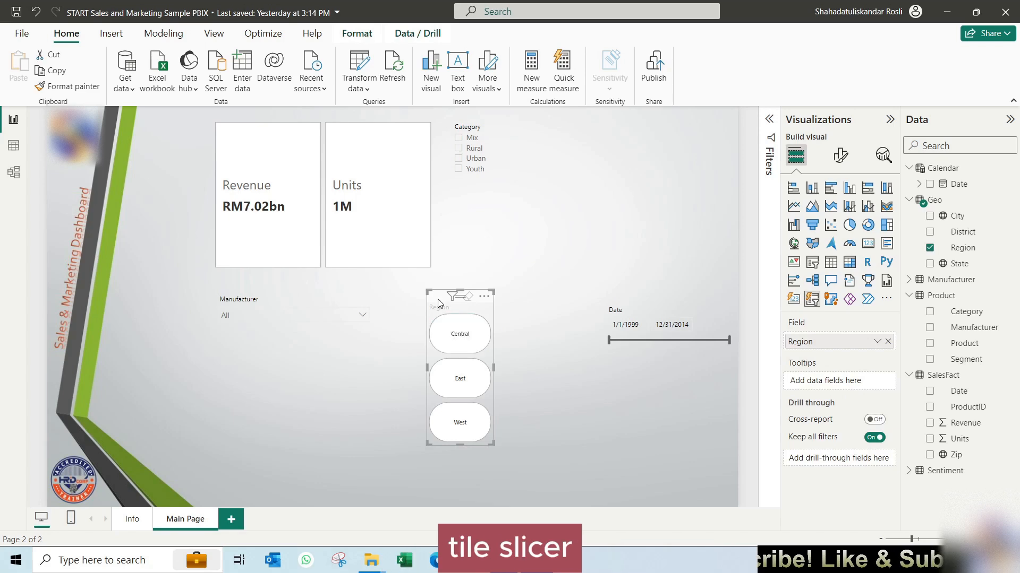
Step: Open the visual formatting settings of the Date slicer
left_click(653, 301)
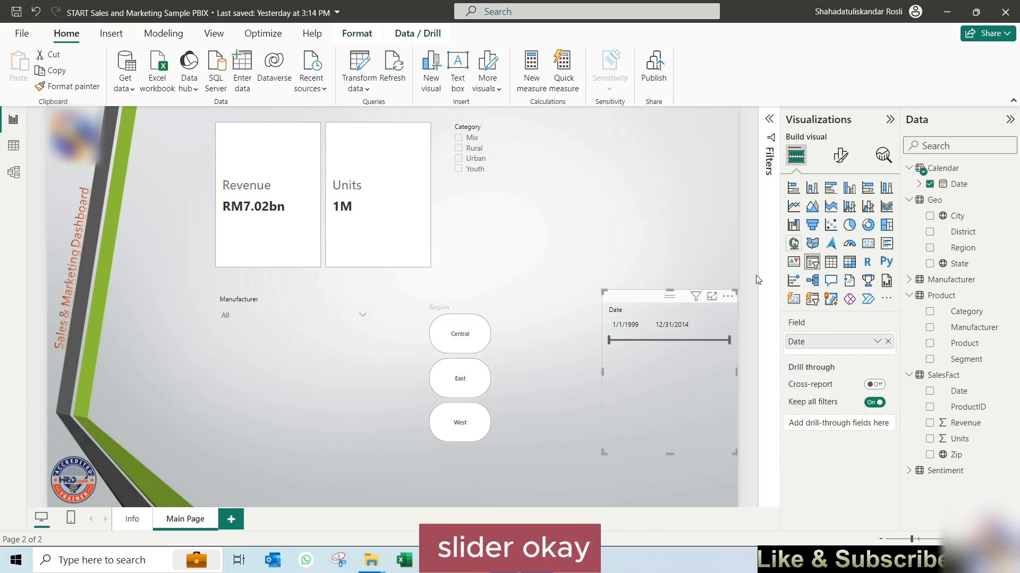
left_click(842, 157)
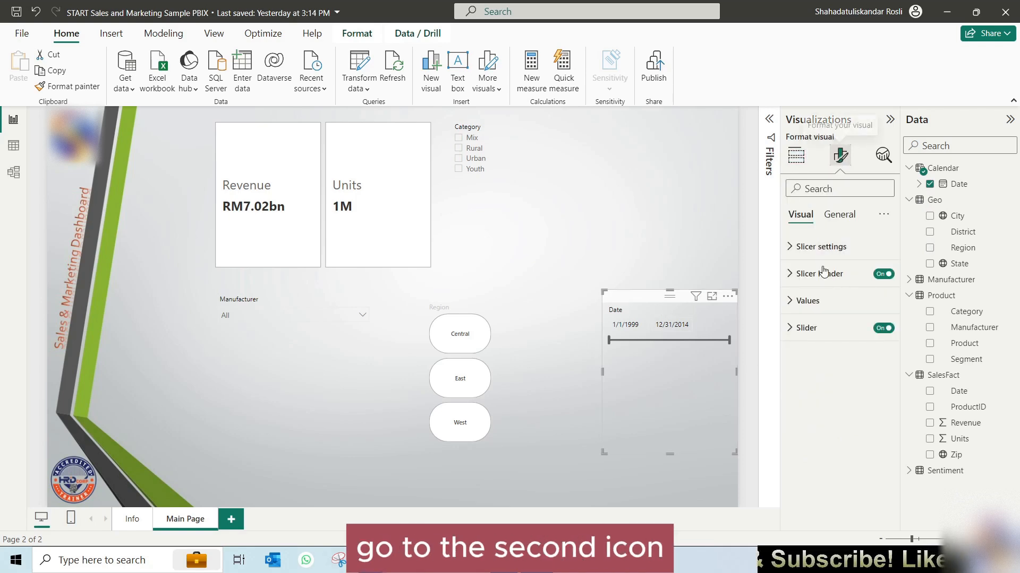